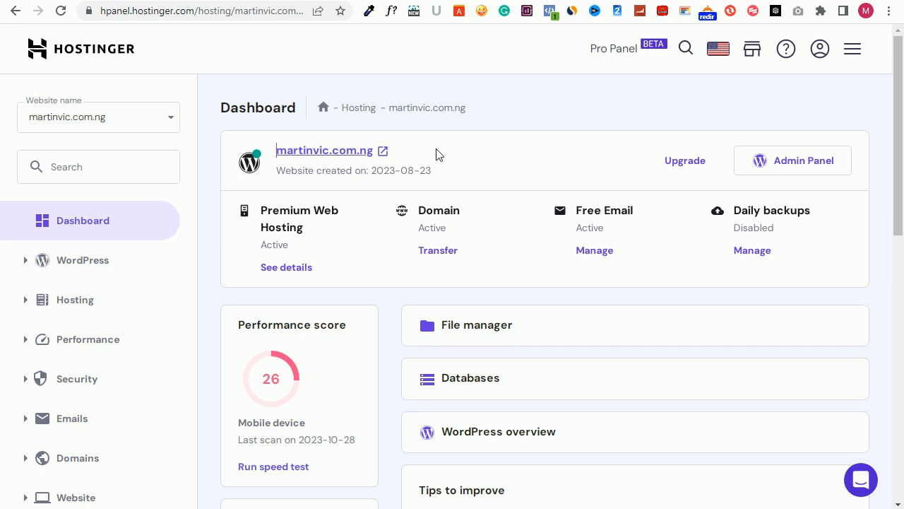
{"action": "scroll", "coordinate": [440, 153], "scroll_direction": "down", "scroll_amount": 1}
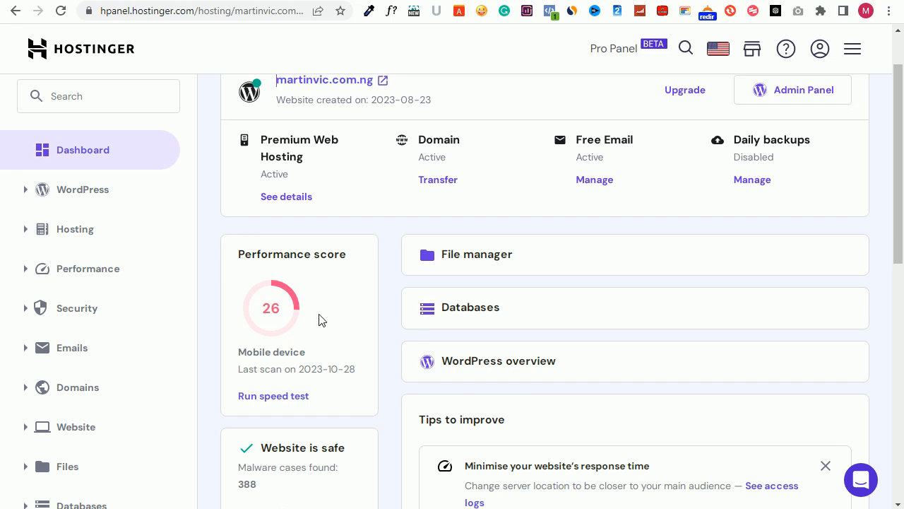
{"action": "scroll", "coordinate": [319, 319], "scroll_direction": "down", "scroll_amount": 5}
{"action": "scroll", "coordinate": [123, 222], "scroll_direction": "up", "scroll_amount": 1}
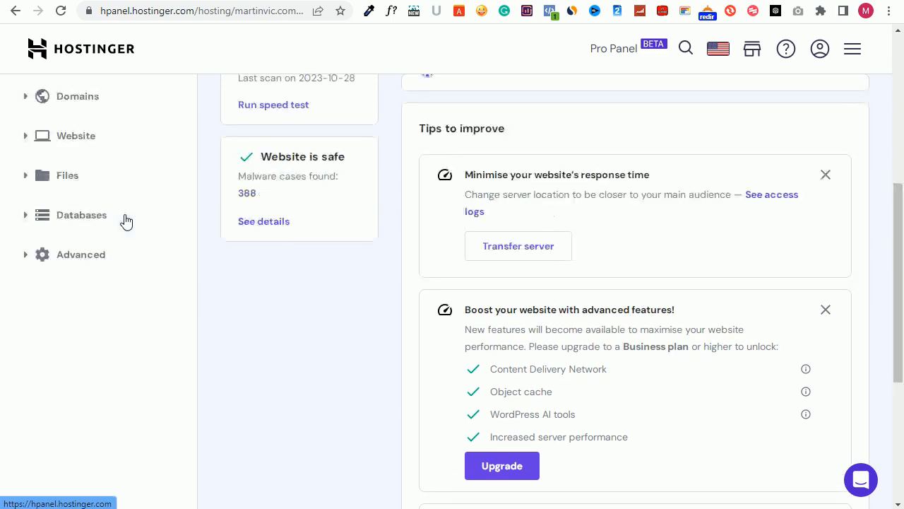
{"action": "scroll", "coordinate": [126, 222], "scroll_direction": "up", "scroll_amount": 5}
{"action": "scroll", "coordinate": [125, 222], "scroll_direction": "down", "scroll_amount": 4}
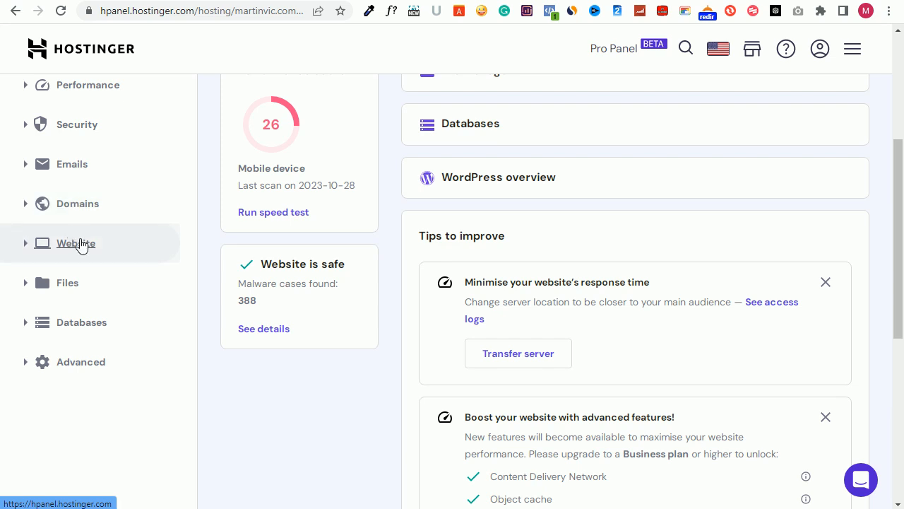
{"action": "scroll", "coordinate": [76, 195], "scroll_direction": "up", "scroll_amount": 4}
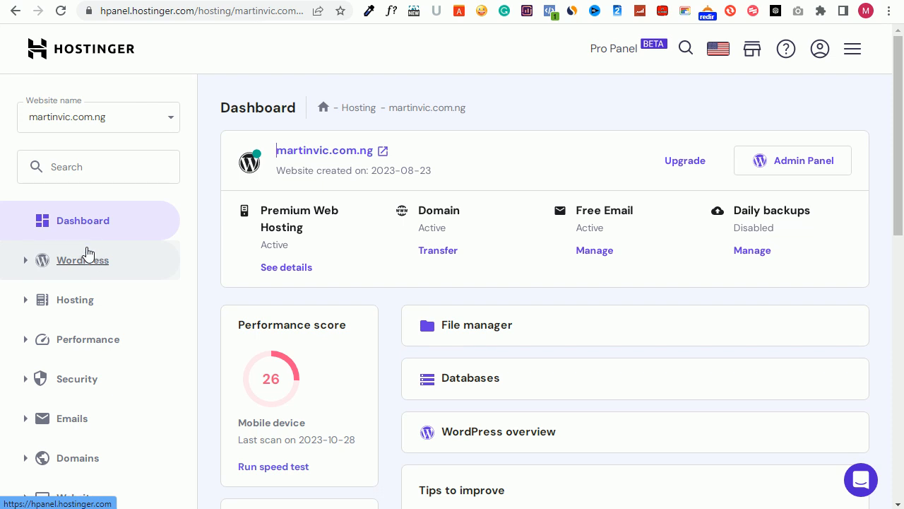
- Open the website's Auto Installer and select WordPress as the application to install
{"action": "left_click", "coordinate": [87, 261]}
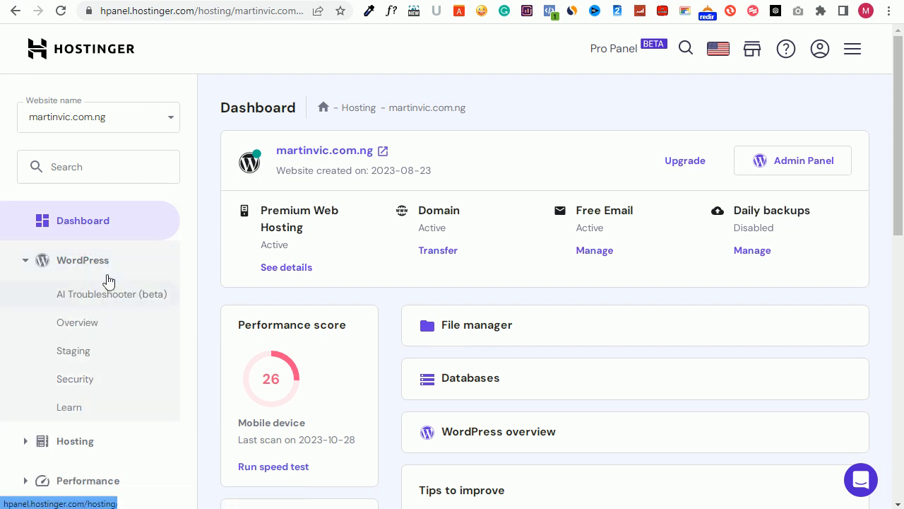
{"action": "scroll", "coordinate": [108, 280], "scroll_direction": "down", "scroll_amount": 3}
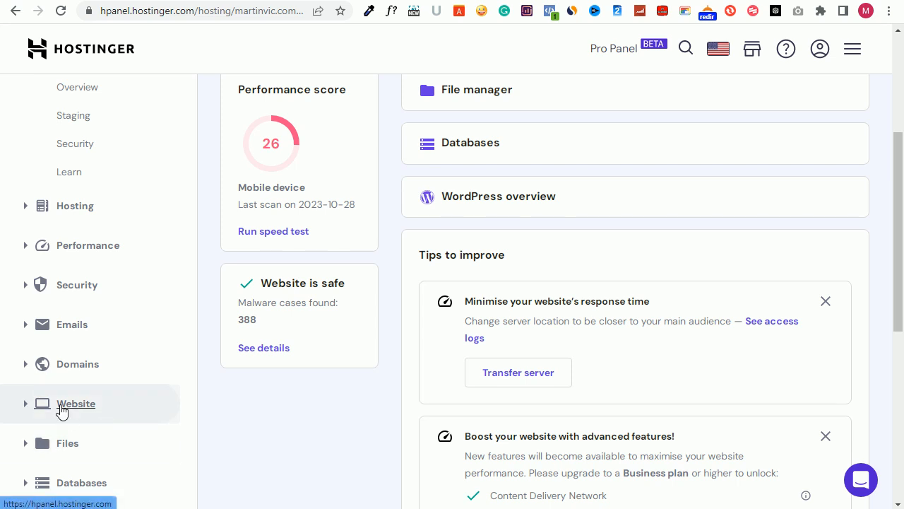
{"action": "left_click", "coordinate": [61, 406]}
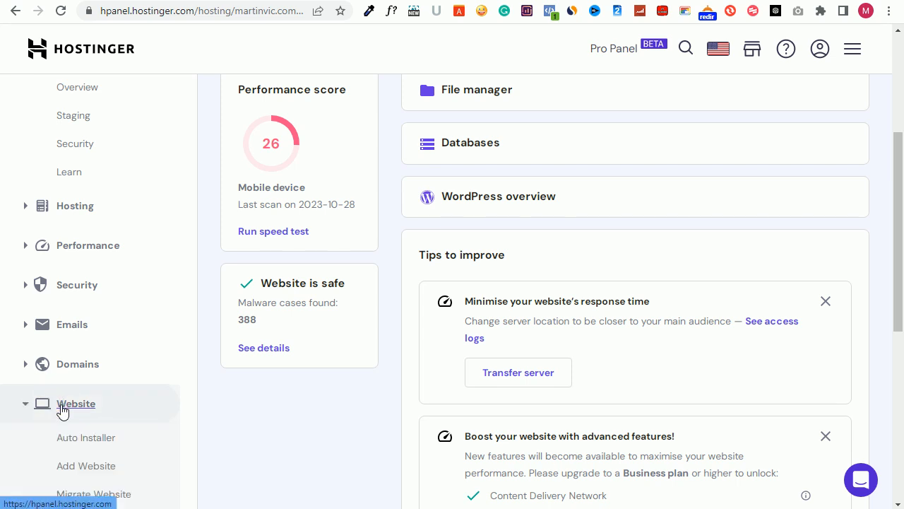
{"action": "left_click", "coordinate": [81, 441]}
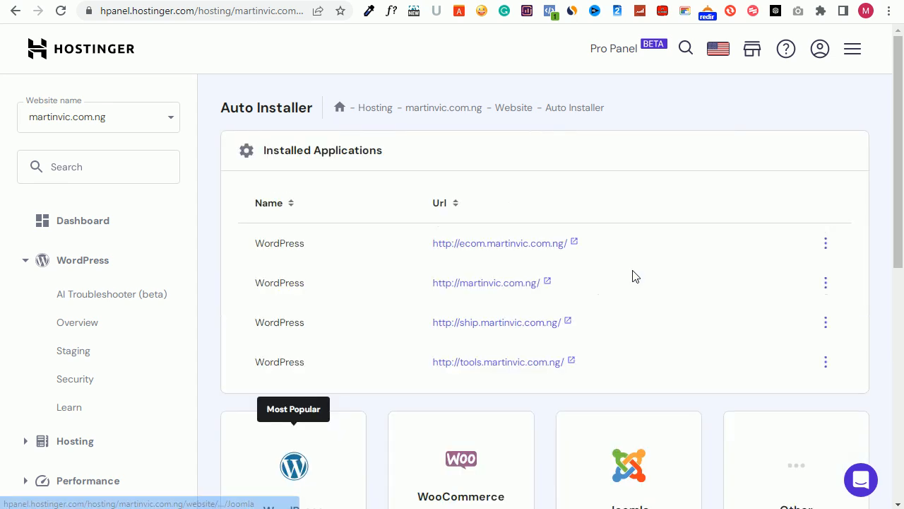
{"action": "scroll", "coordinate": [762, 274], "scroll_direction": "down", "scroll_amount": 6}
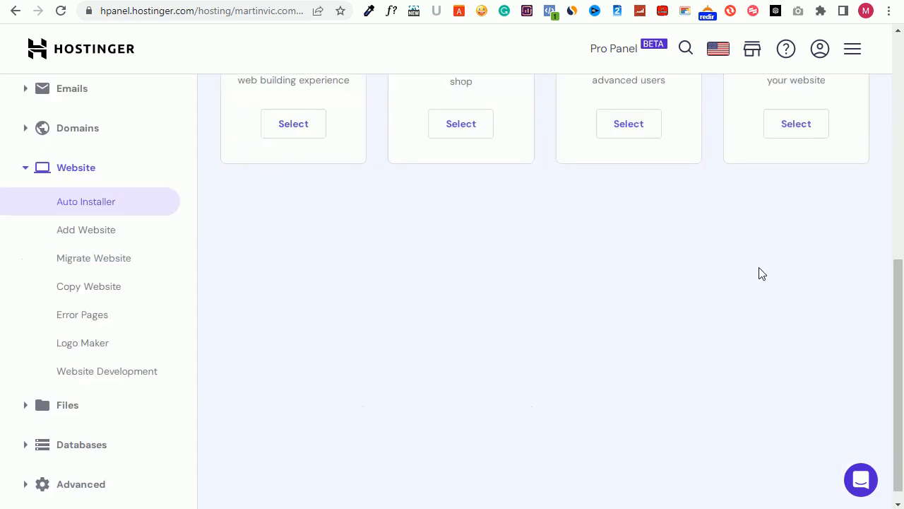
{"action": "scroll", "coordinate": [761, 274], "scroll_direction": "up", "scroll_amount": 5}
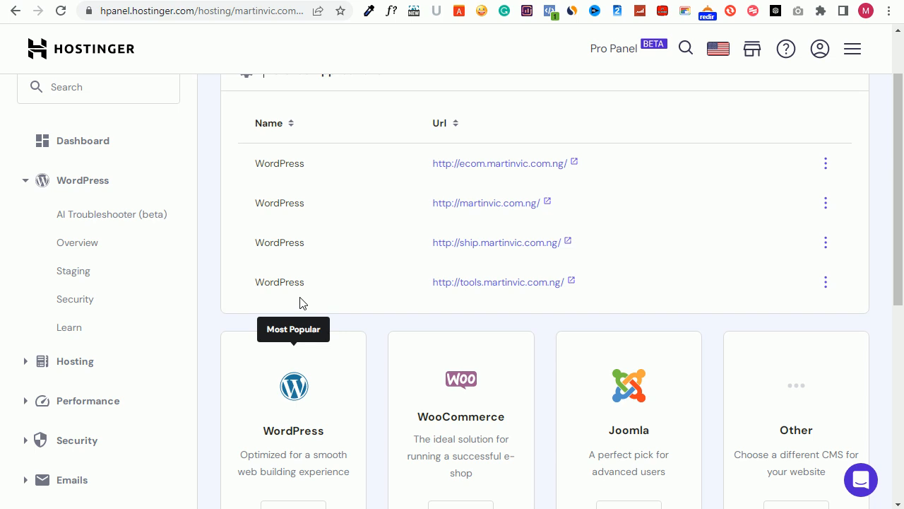
{"action": "scroll", "coordinate": [304, 318], "scroll_direction": "down", "scroll_amount": 3}
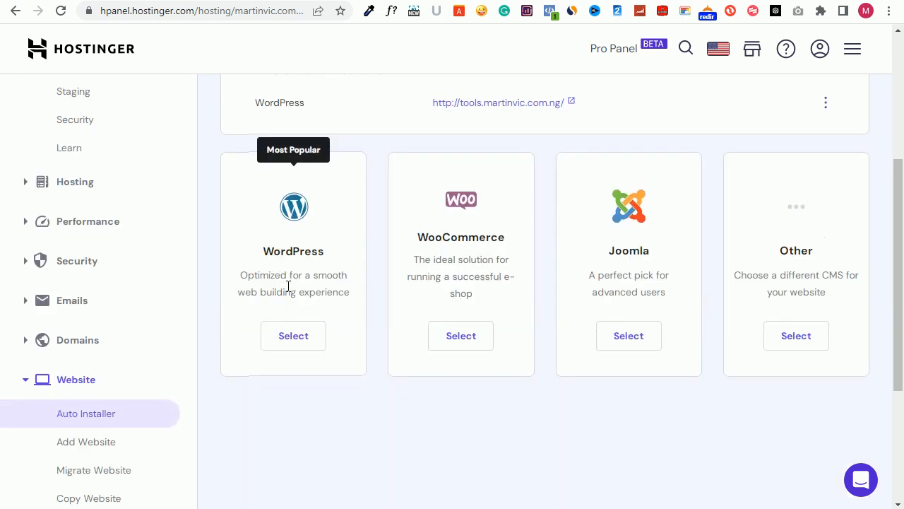
{"action": "left_click", "coordinate": [293, 344]}
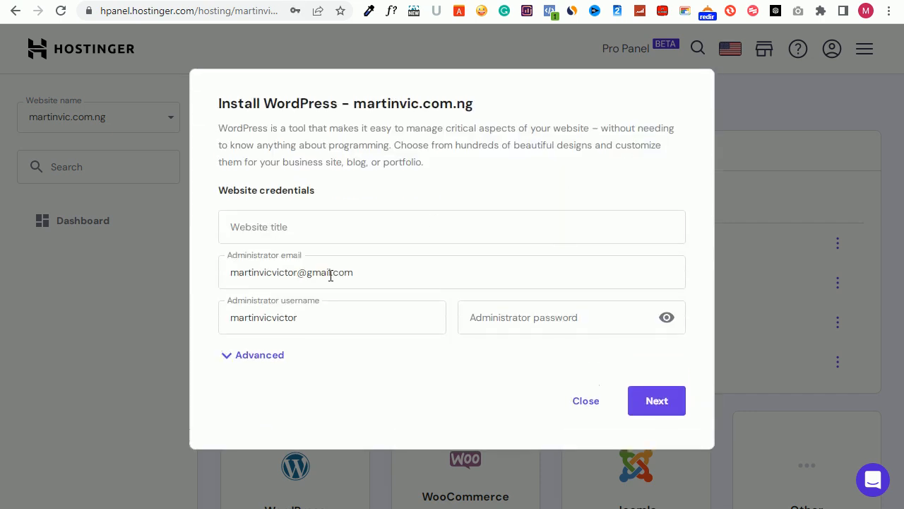
- Set the website title to gadgetsguru and replace the administrator username in the WordPress installation form
{"action": "left_click", "coordinate": [281, 225]}
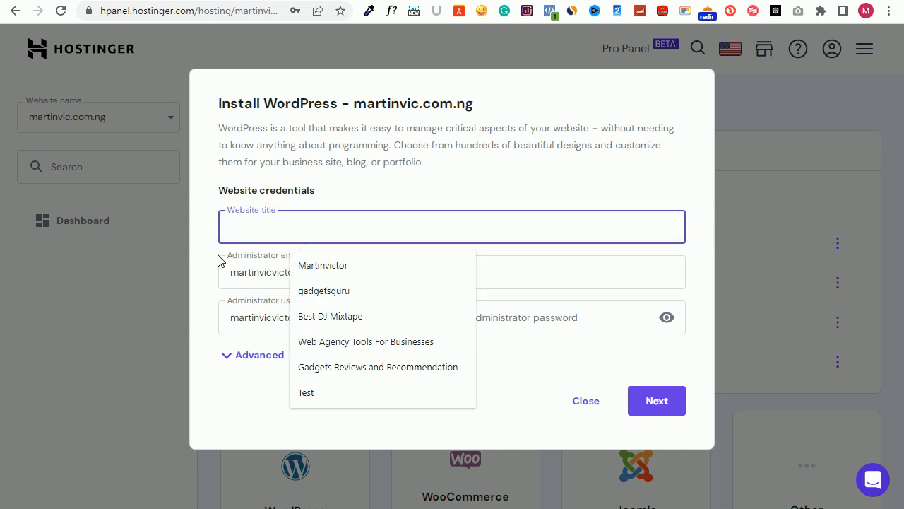
{"action": "left_click", "coordinate": [332, 290]}
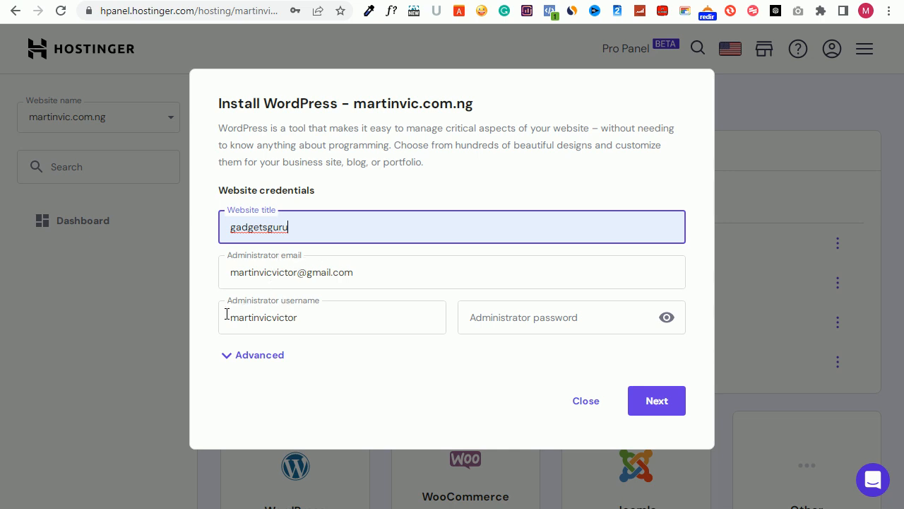
{"action": "left_click_drag", "start_coordinate": [249, 321], "coordinate": [327, 319]}
{"action": "key", "text": "BackSpace"}
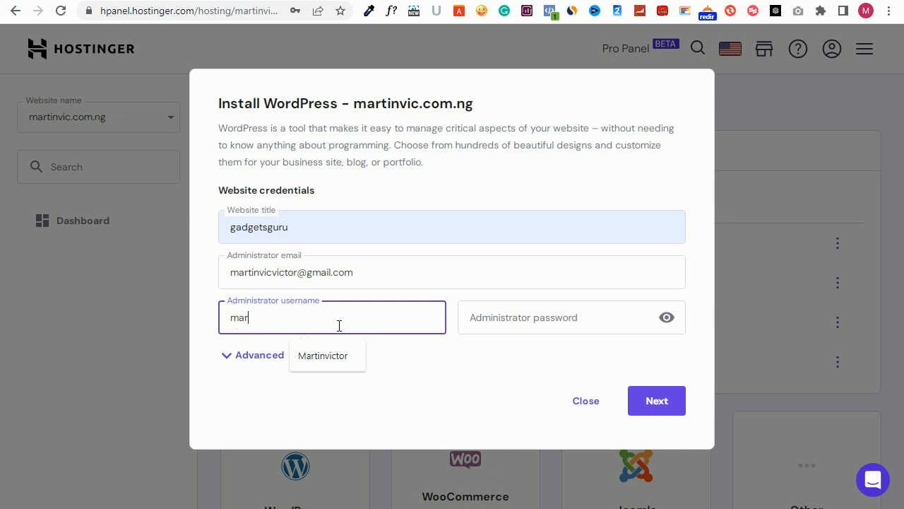
{"action": "left_click", "coordinate": [510, 318]}
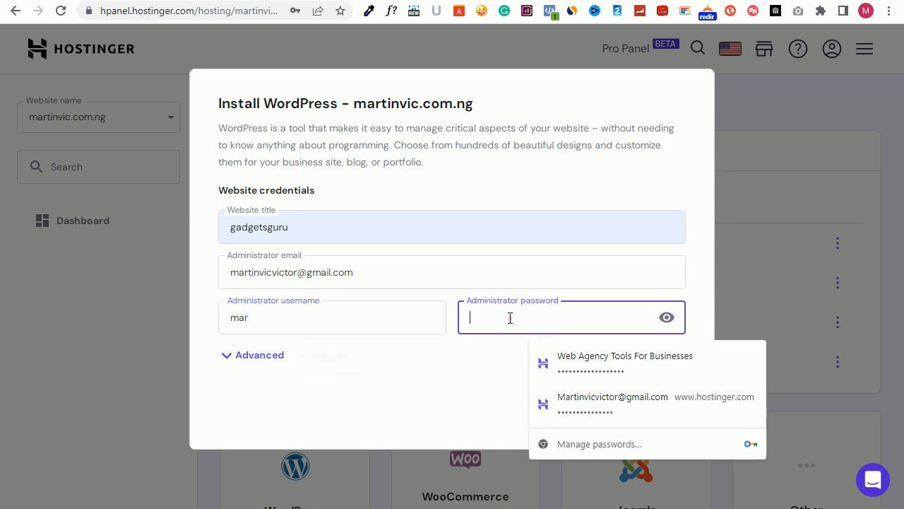
- Show the advanced installation options and set the installation path to the existing law subdomain
{"action": "left_click", "coordinate": [263, 361]}
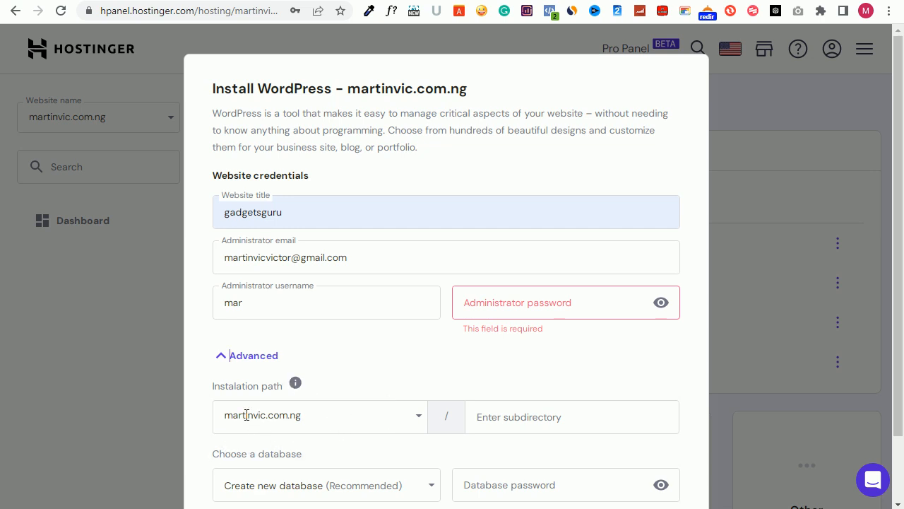
{"action": "scroll", "coordinate": [410, 377], "scroll_direction": "down", "scroll_amount": 2}
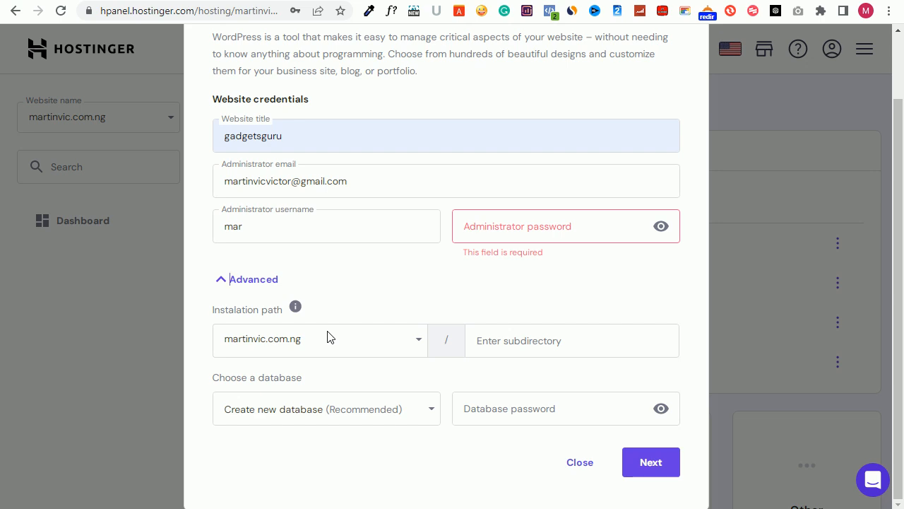
{"action": "left_click", "coordinate": [418, 340]}
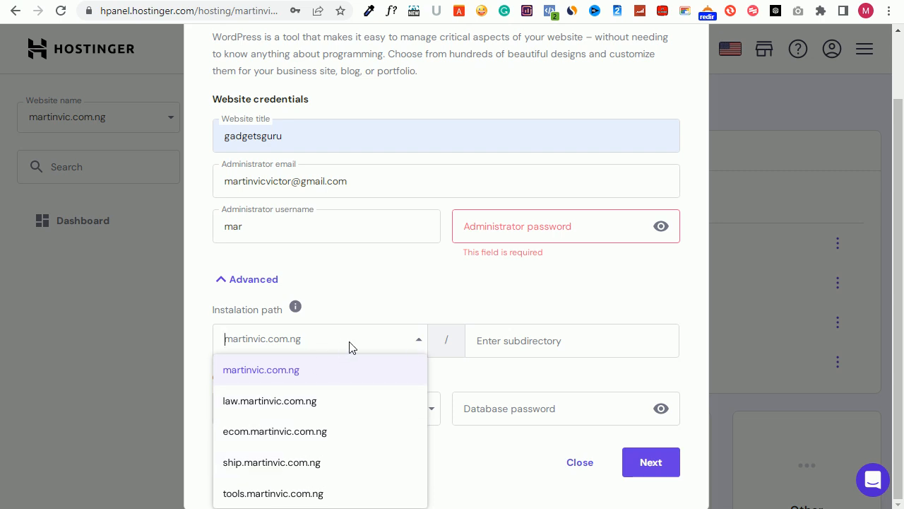
{"action": "left_click", "coordinate": [332, 403]}
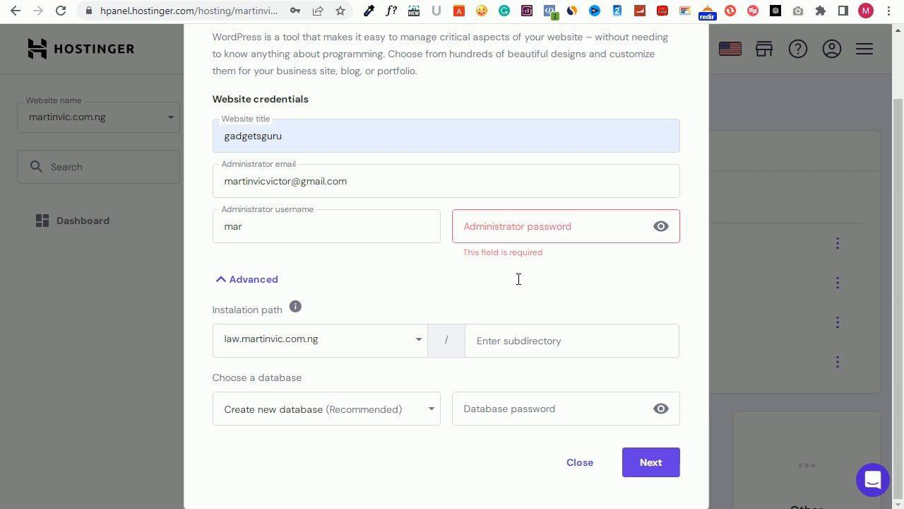
- Fill in the administrator password with a saved one and continue to the version and update settings
{"action": "scroll", "coordinate": [526, 290], "scroll_direction": "up", "scroll_amount": 1}
{"action": "left_click", "coordinate": [500, 302]}
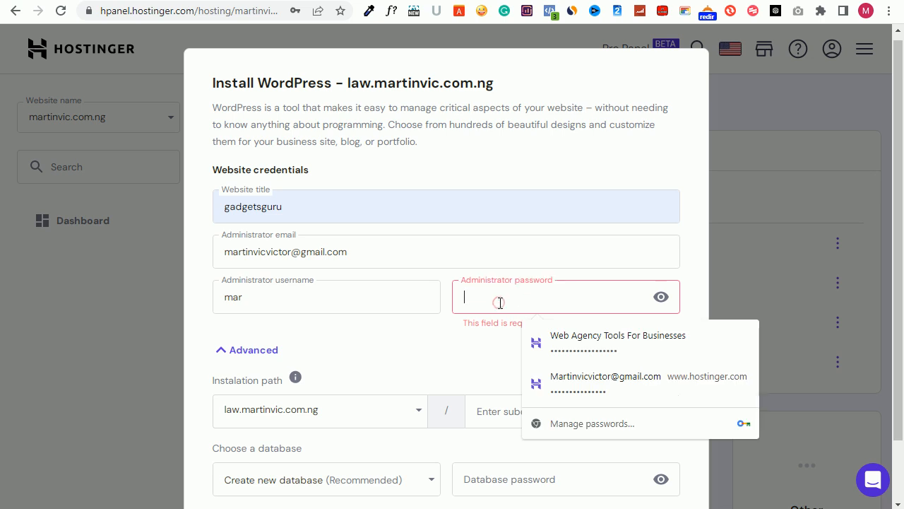
{"action": "left_click", "coordinate": [560, 338]}
{"action": "scroll", "coordinate": [562, 340], "scroll_direction": "down", "scroll_amount": 2}
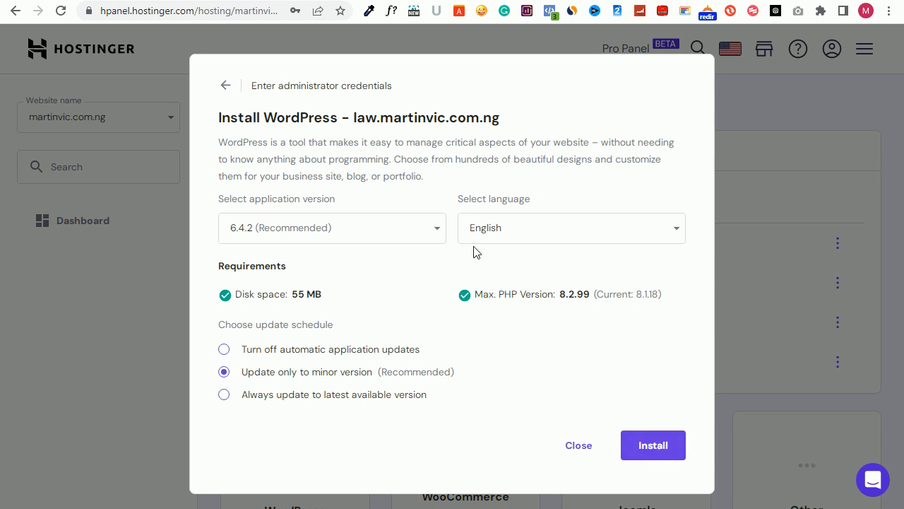
- Return to the administrator credentials and close the WordPress installation form without installing
{"action": "left_click", "coordinate": [227, 87]}
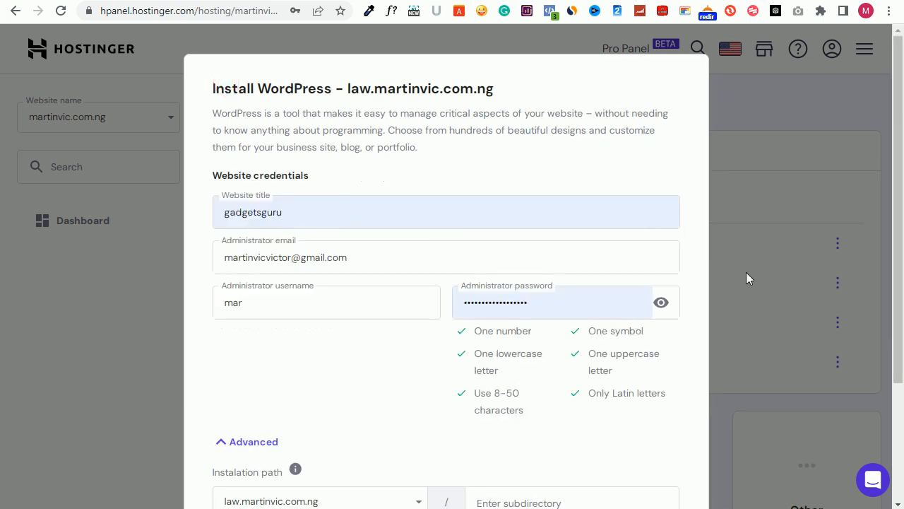
{"action": "scroll", "coordinate": [749, 279], "scroll_direction": "down", "scroll_amount": 2}
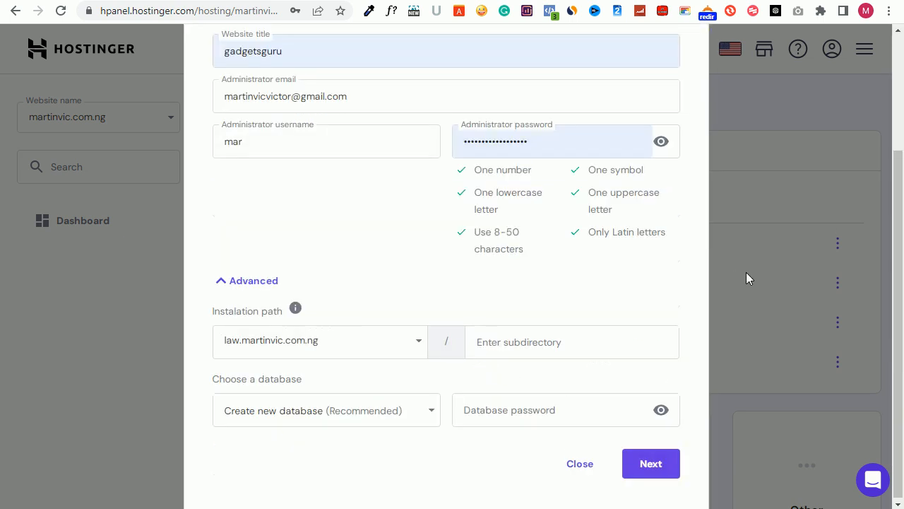
{"action": "left_click", "coordinate": [578, 467]}
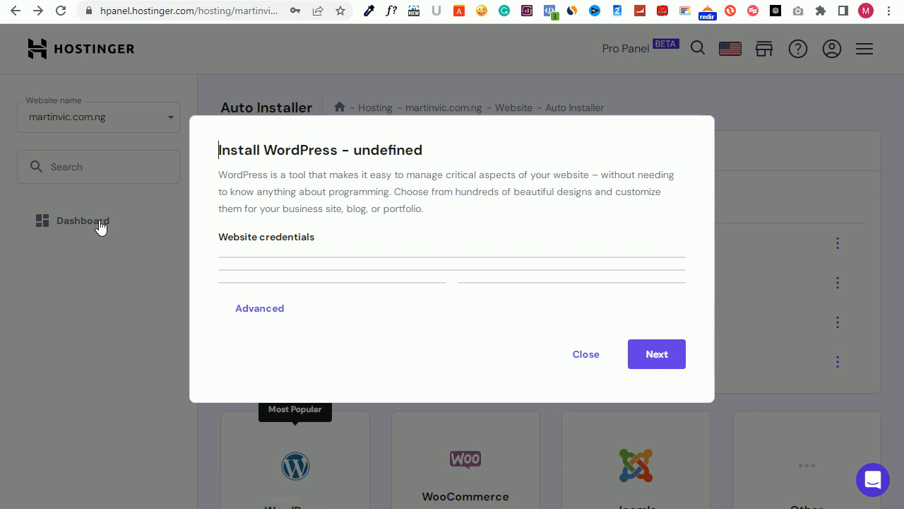
{"action": "left_click", "coordinate": [588, 362]}
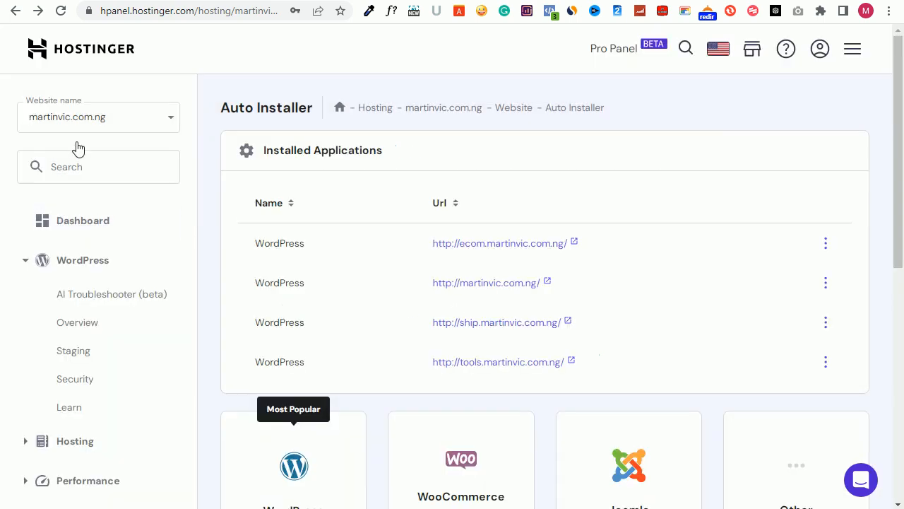
- Open the subdomain management page in the website's domain settings
{"action": "scroll", "coordinate": [77, 147], "scroll_direction": "down", "scroll_amount": 6}
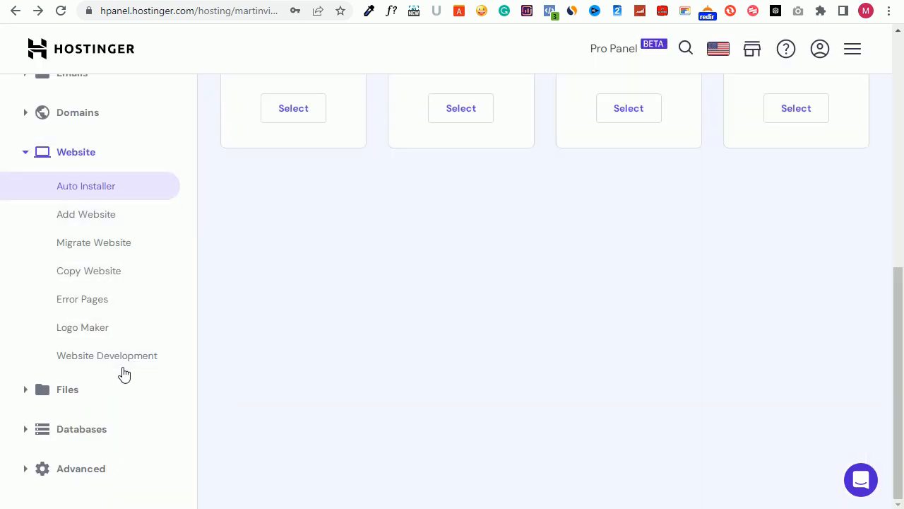
{"action": "scroll", "coordinate": [106, 381], "scroll_direction": "up", "scroll_amount": 5}
{"action": "scroll", "coordinate": [118, 440], "scroll_direction": "down", "scroll_amount": 1}
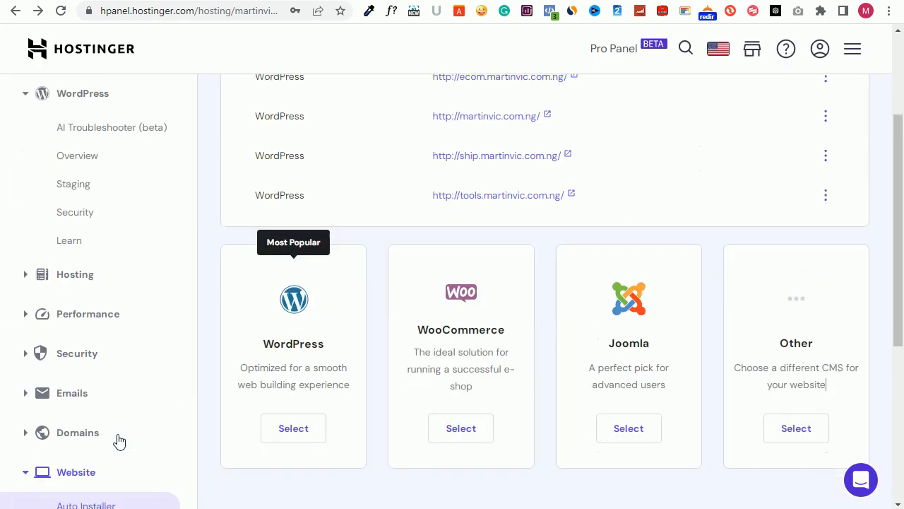
{"action": "left_click", "coordinate": [74, 444]}
{"action": "scroll", "coordinate": [141, 421], "scroll_direction": "down", "scroll_amount": 2}
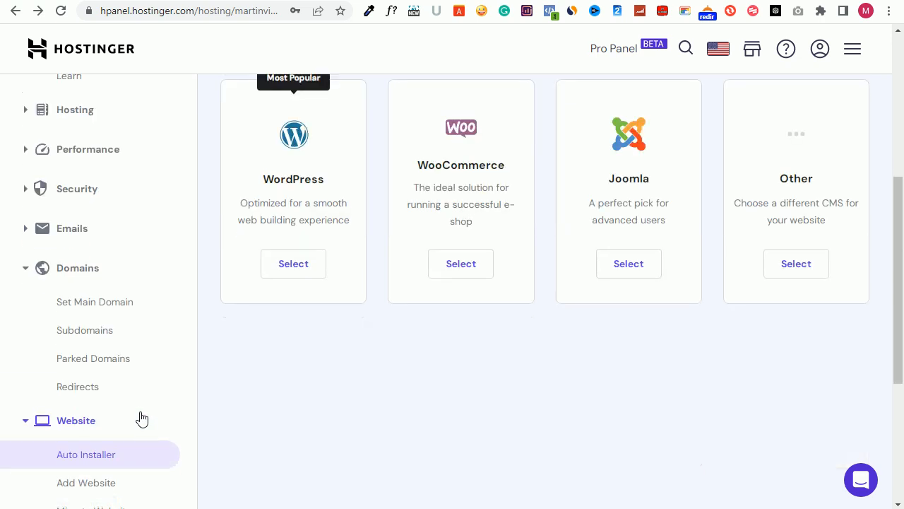
{"action": "left_click", "coordinate": [94, 331]}
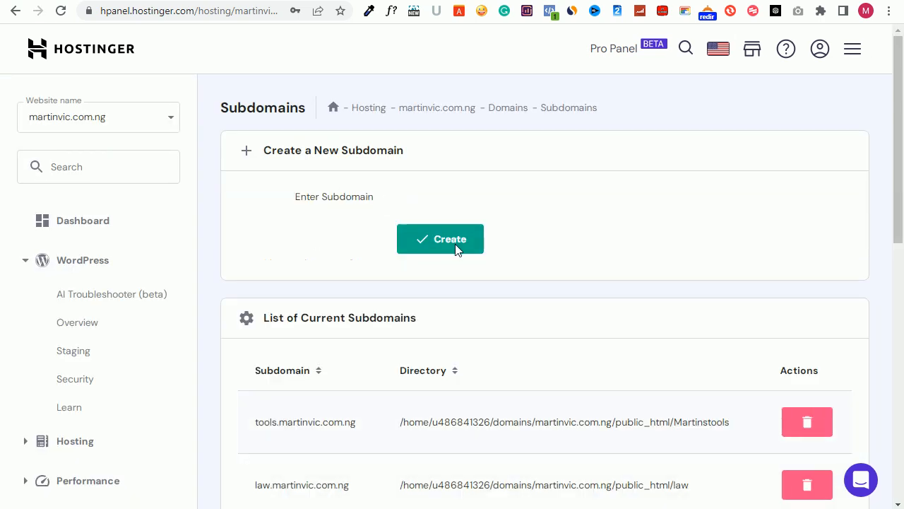
- Create a new subdomain named demo, leaving the custom folder option off
{"action": "left_click", "coordinate": [449, 232]}
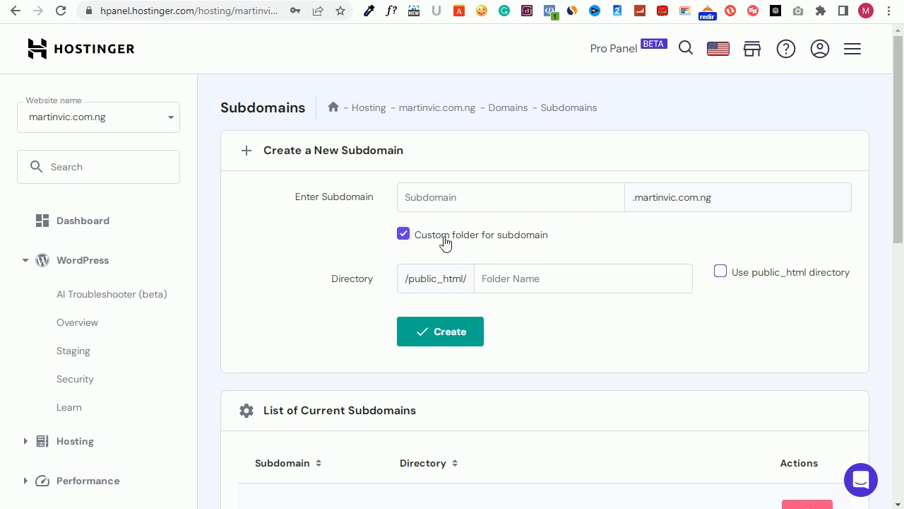
{"action": "left_click", "coordinate": [403, 234]}
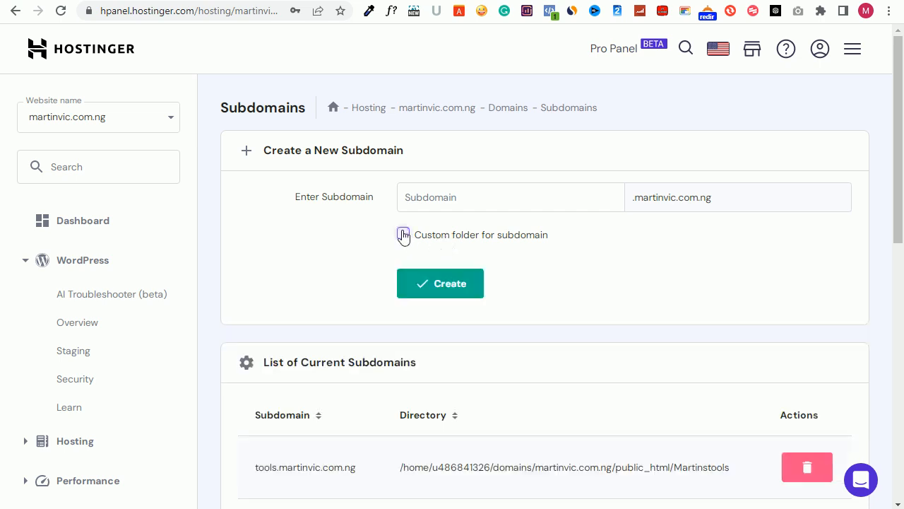
{"action": "left_click", "coordinate": [439, 201]}
{"action": "type", "text": "demo"}
{"action": "left_click", "coordinate": [403, 234]}
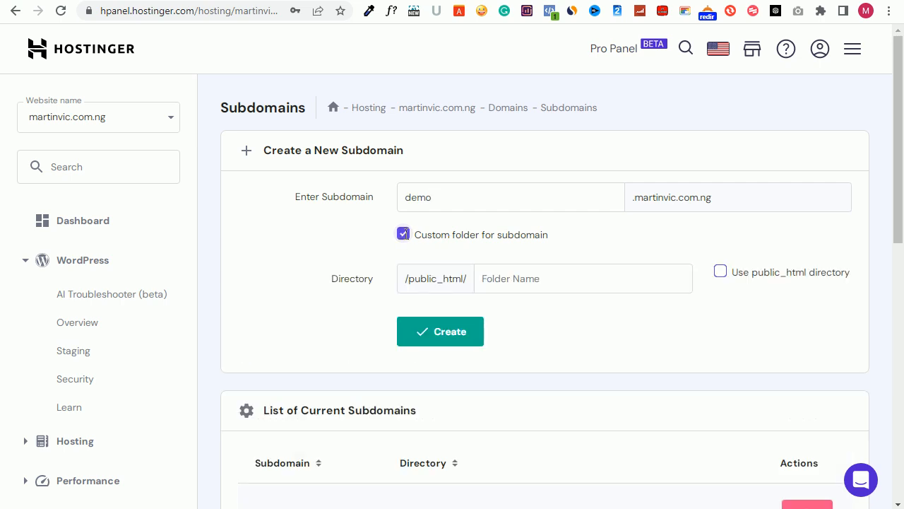
{"action": "left_click", "coordinate": [499, 271]}
{"action": "left_click", "coordinate": [404, 235]}
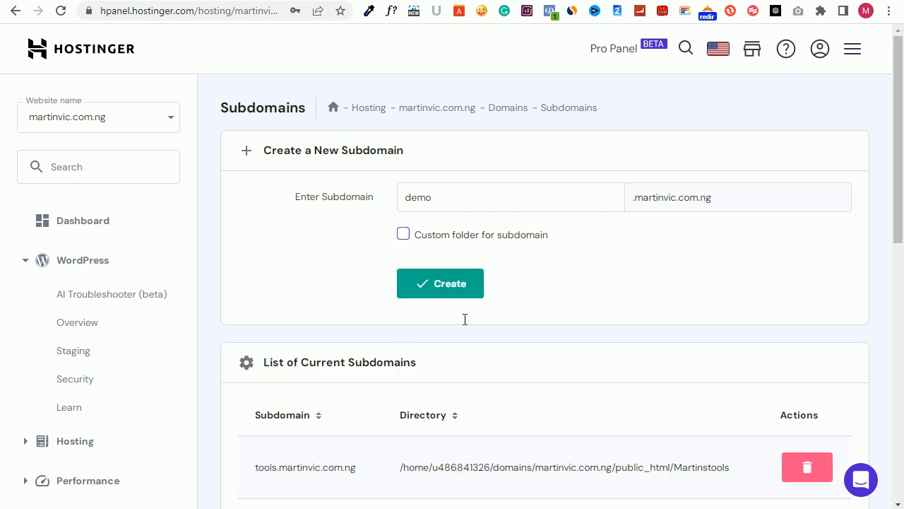
{"action": "left_click", "coordinate": [431, 285]}
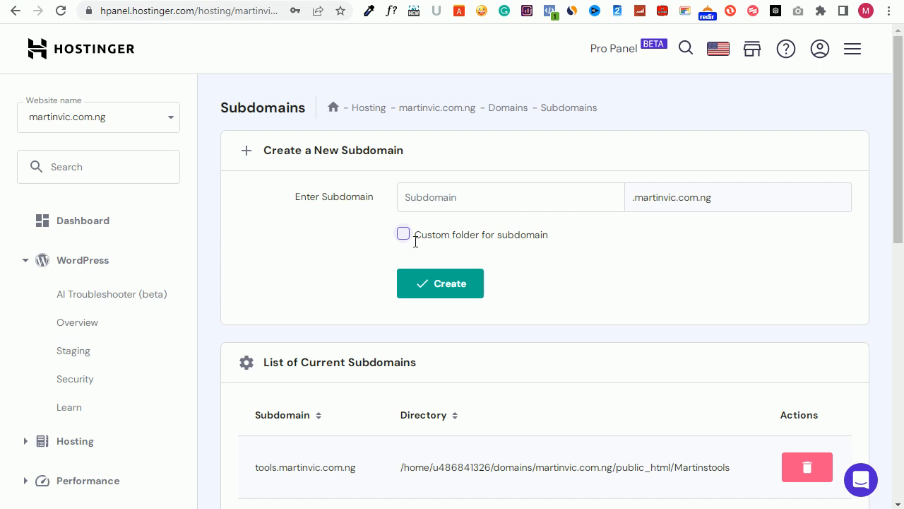
- Open the website's Auto Installer and start a new WordPress installation
{"action": "scroll", "coordinate": [415, 242], "scroll_direction": "down", "scroll_amount": 5}
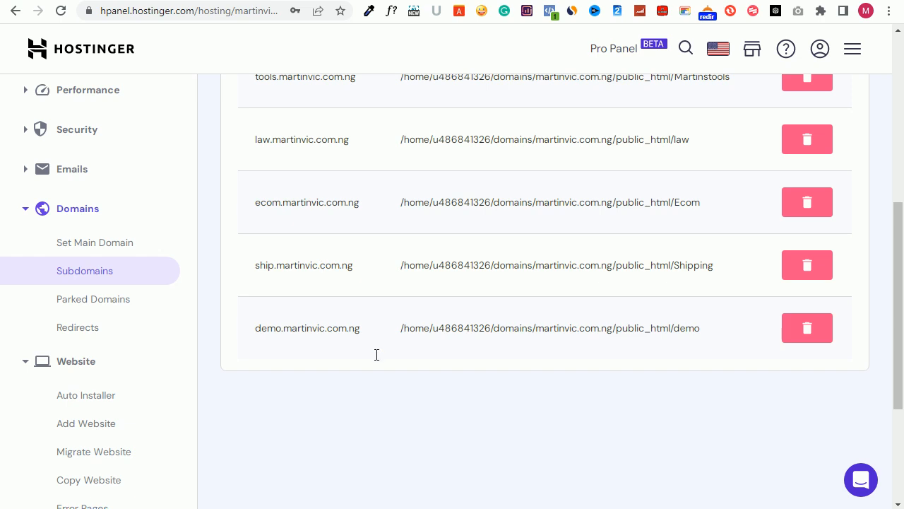
{"action": "scroll", "coordinate": [71, 311], "scroll_direction": "down", "scroll_amount": 3}
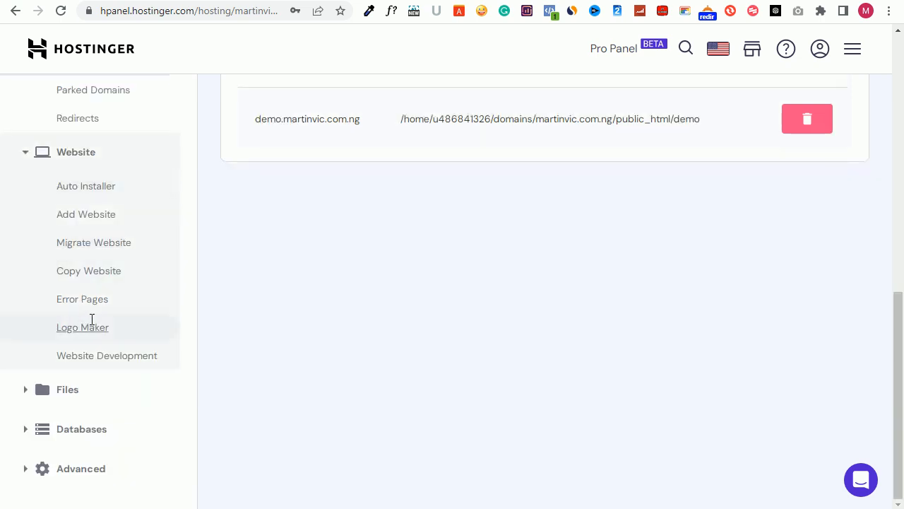
{"action": "left_click", "coordinate": [92, 185]}
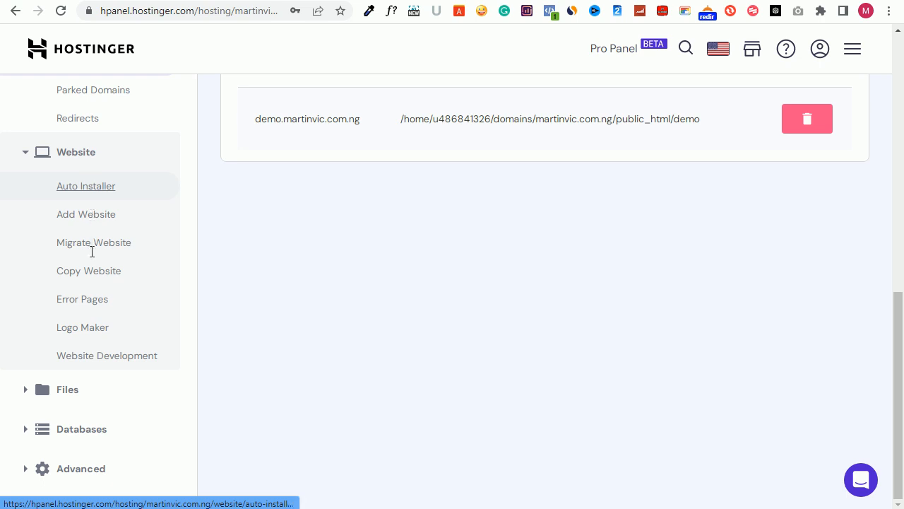
{"action": "scroll", "coordinate": [92, 263], "scroll_direction": "down", "scroll_amount": 8}
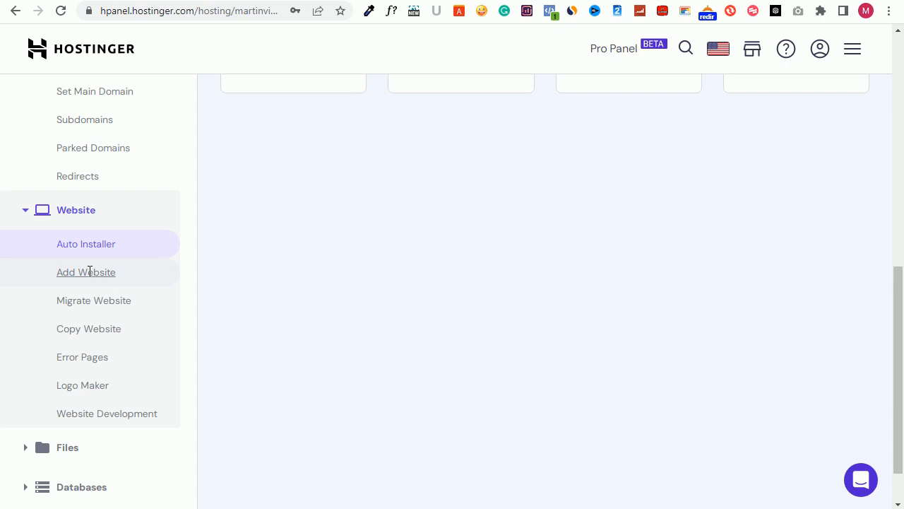
{"action": "scroll", "coordinate": [381, 226], "scroll_direction": "up", "scroll_amount": 6}
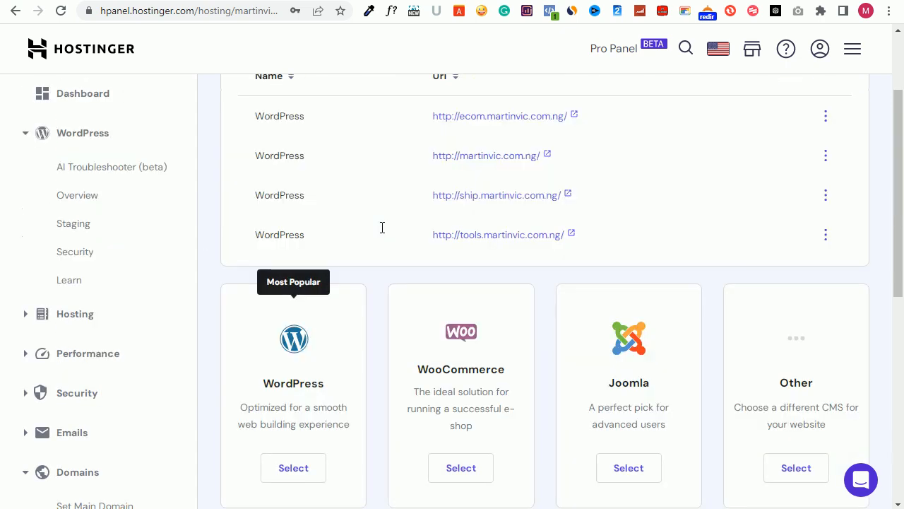
{"action": "scroll", "coordinate": [383, 228], "scroll_direction": "down", "scroll_amount": 3}
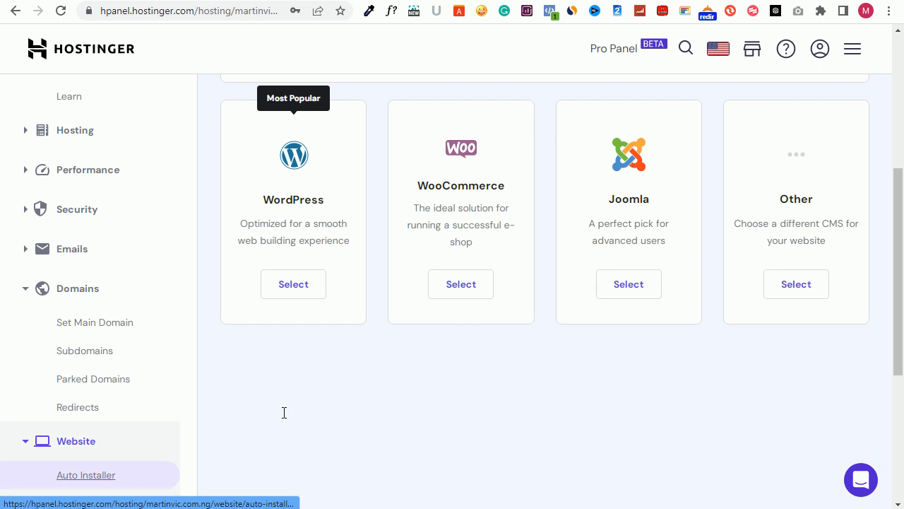
{"action": "left_click", "coordinate": [294, 283]}
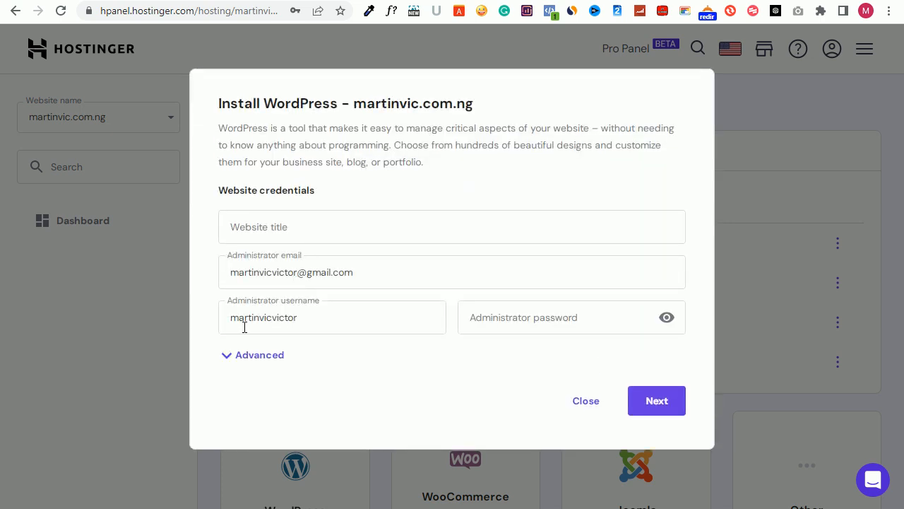
- Expand the advanced installation options and set the WordPress installation path to the demo subdomain, leaving the subdirectory empty
{"action": "left_click", "coordinate": [282, 353]}
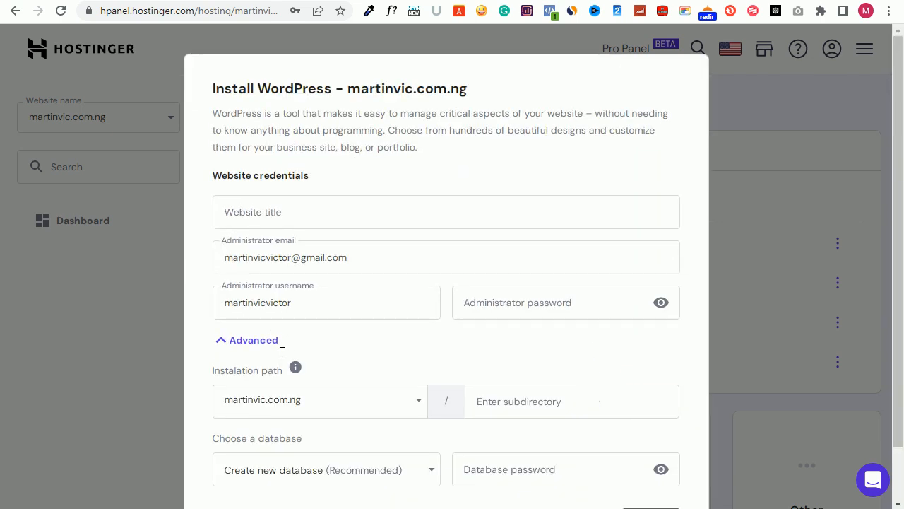
{"action": "scroll", "coordinate": [297, 352], "scroll_direction": "down", "scroll_amount": 1}
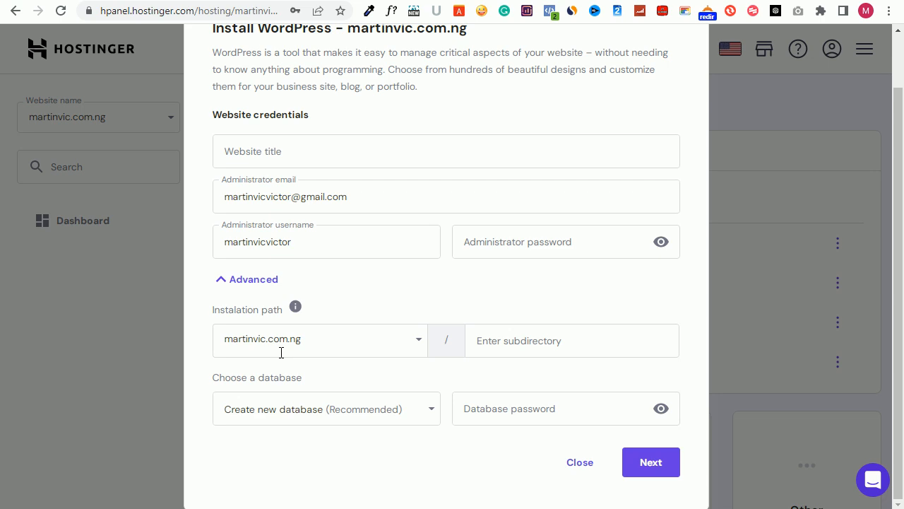
{"action": "left_click", "coordinate": [319, 342]}
{"action": "scroll", "coordinate": [320, 343], "scroll_direction": "down", "scroll_amount": 1}
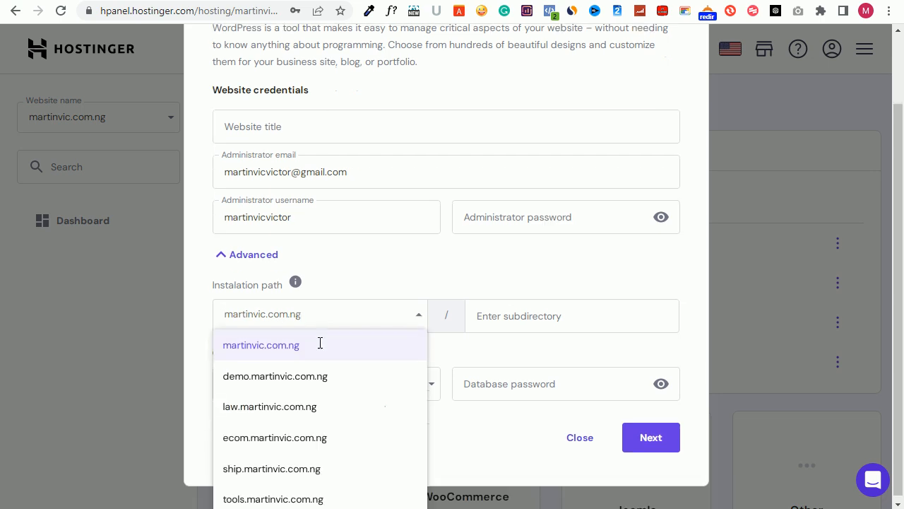
{"action": "left_click", "coordinate": [289, 375]}
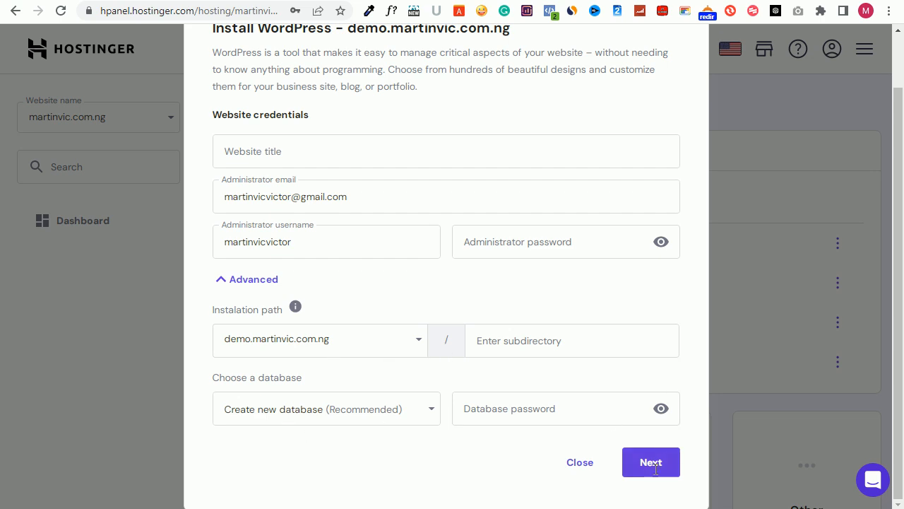
{"action": "scroll", "coordinate": [417, 192], "scroll_direction": "up", "scroll_amount": 1}
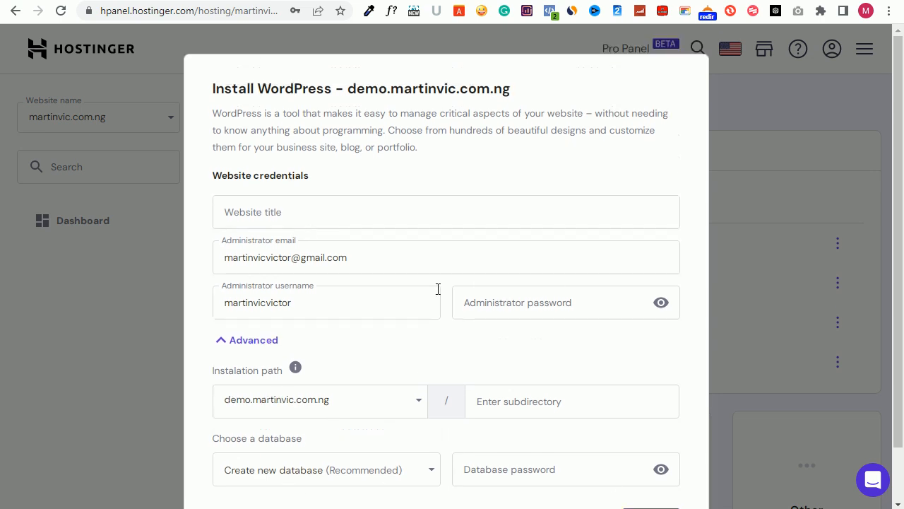
{"action": "scroll", "coordinate": [495, 387], "scroll_direction": "down", "scroll_amount": 1}
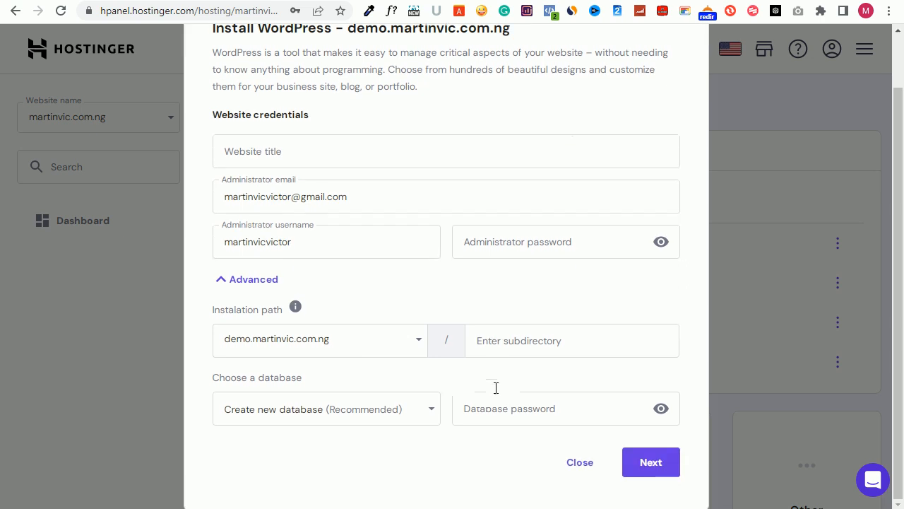